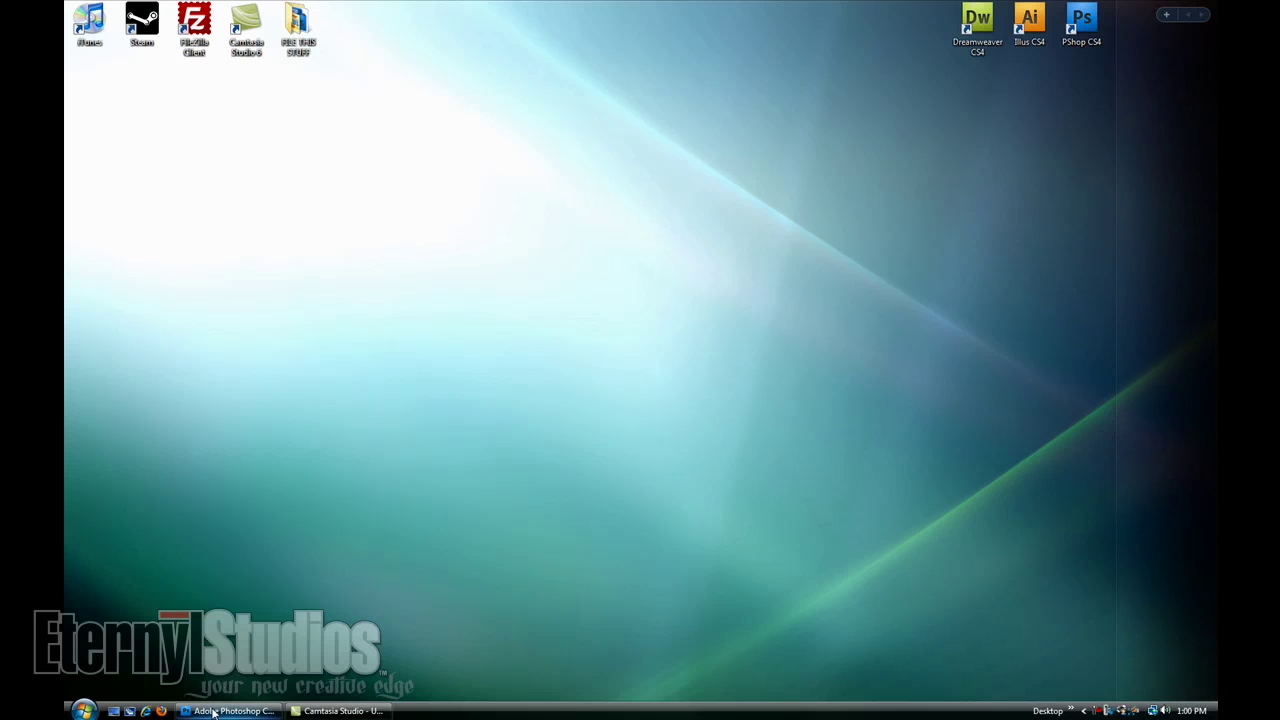
Bring the skull artwork window to the front, zoom to 50% and pan the skull higher.
{"action": "mouse_move", "coordinate": [213, 712]}
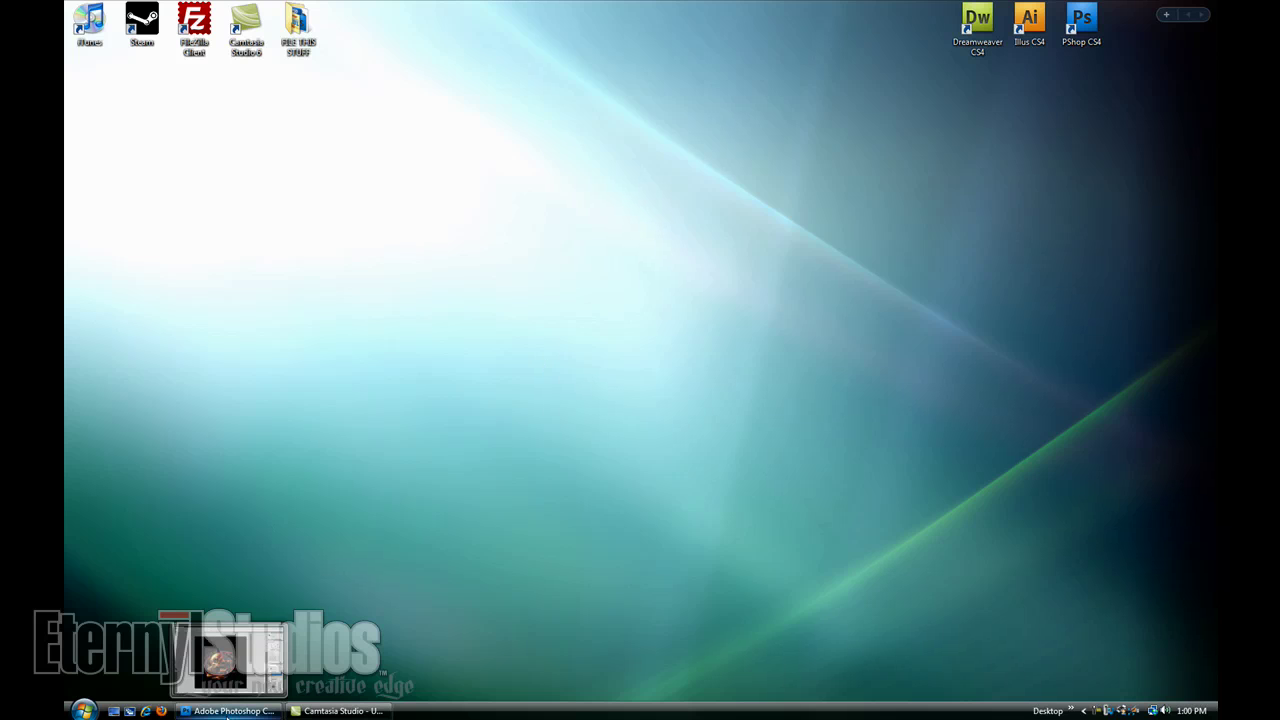
{"action": "left_click", "coordinate": [233, 711]}
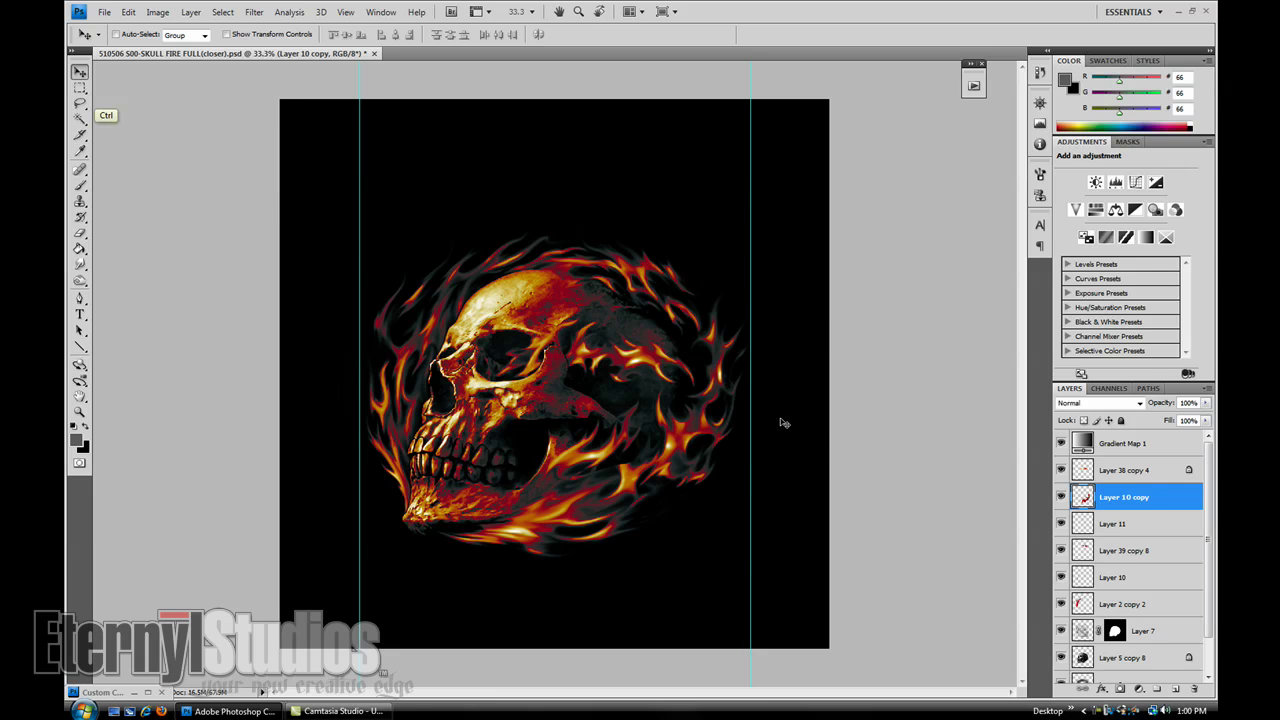
{"action": "key", "text": "ctrl+plus"}
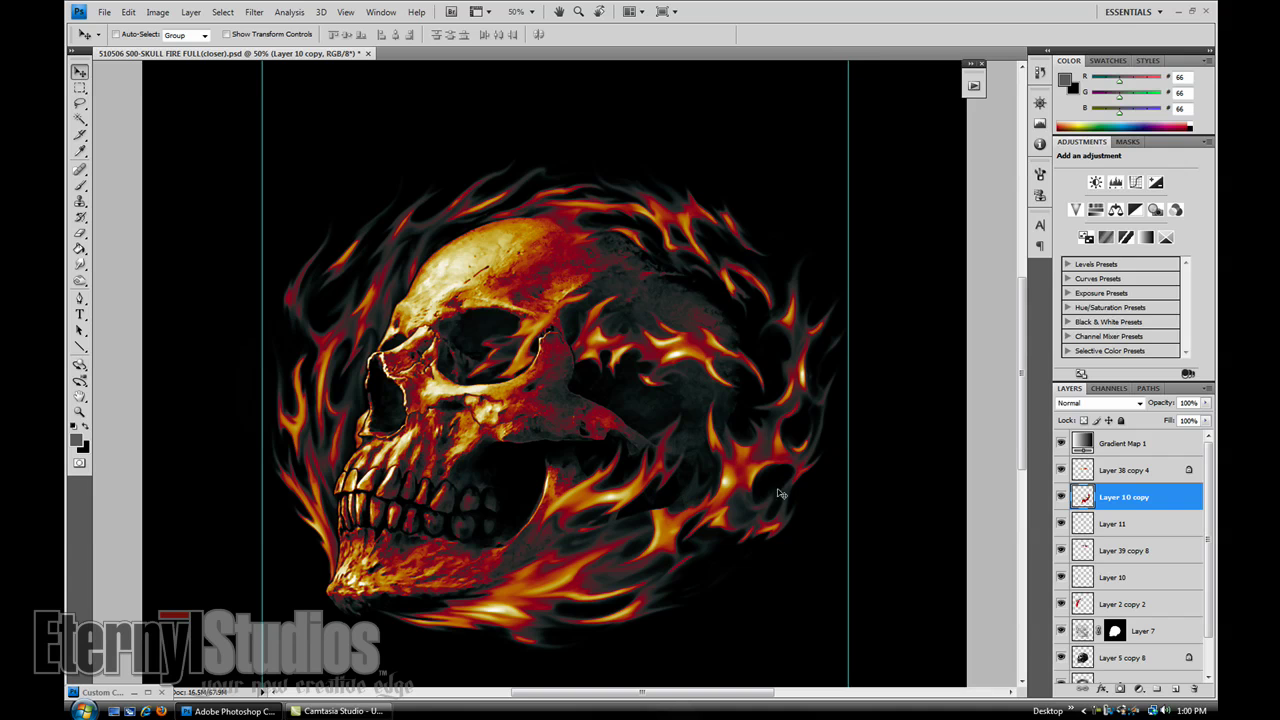
{"action": "left_click_drag", "start_coordinate": [790, 475], "coordinate": [787, 426]}
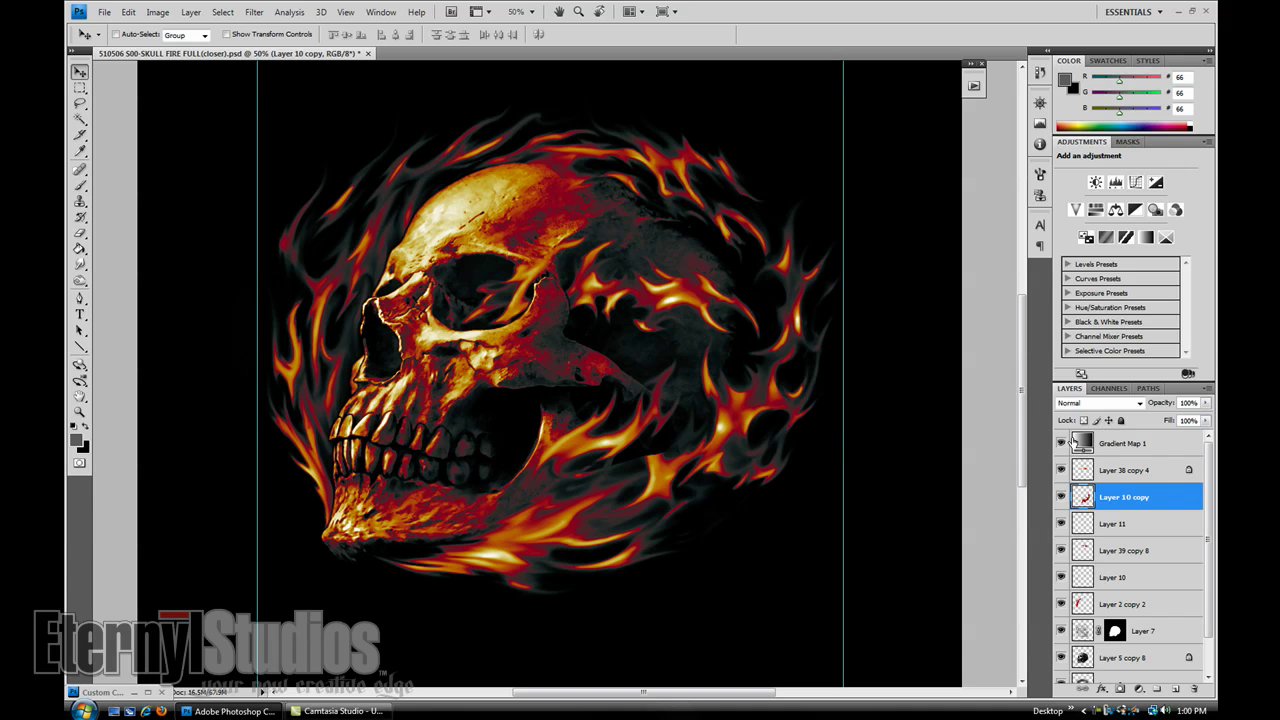
{"action": "left_click", "coordinate": [1061, 497]}
{"action": "left_click", "coordinate": [1061, 497]}
{"action": "left_click", "coordinate": [1061, 497]}
{"action": "left_click", "coordinate": [1061, 497]}
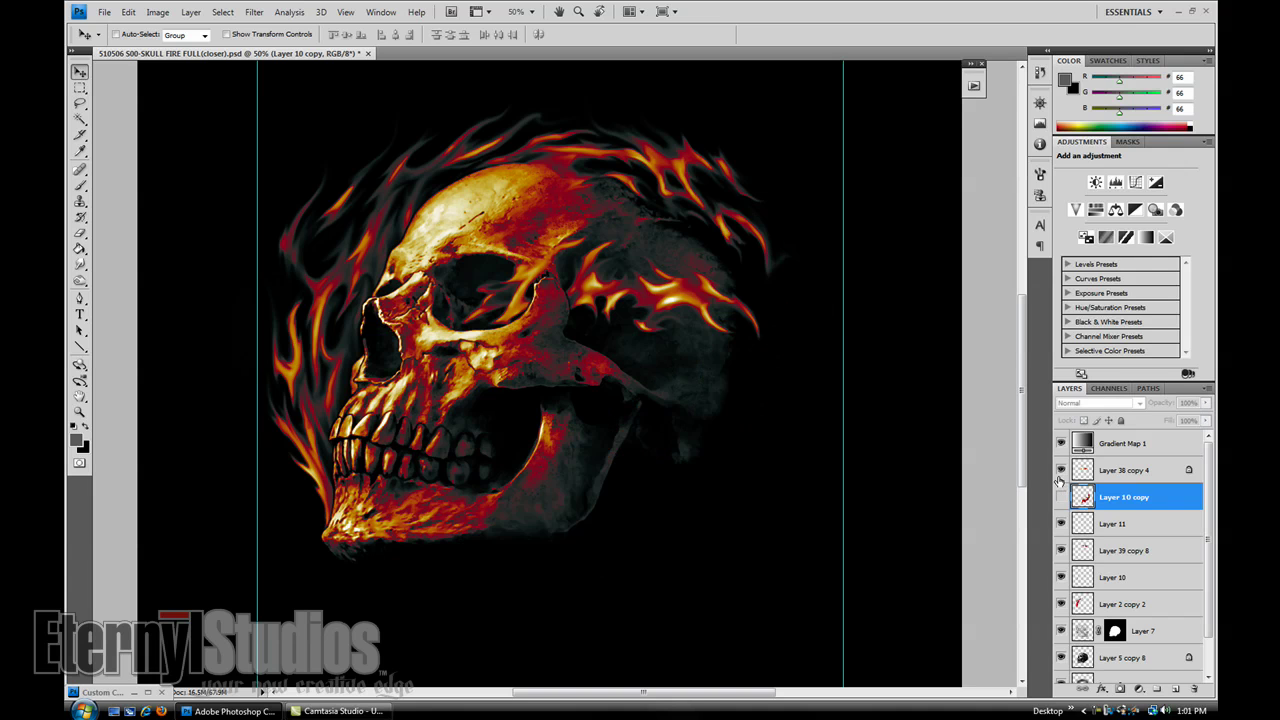
{"action": "left_click", "coordinate": [1061, 497]}
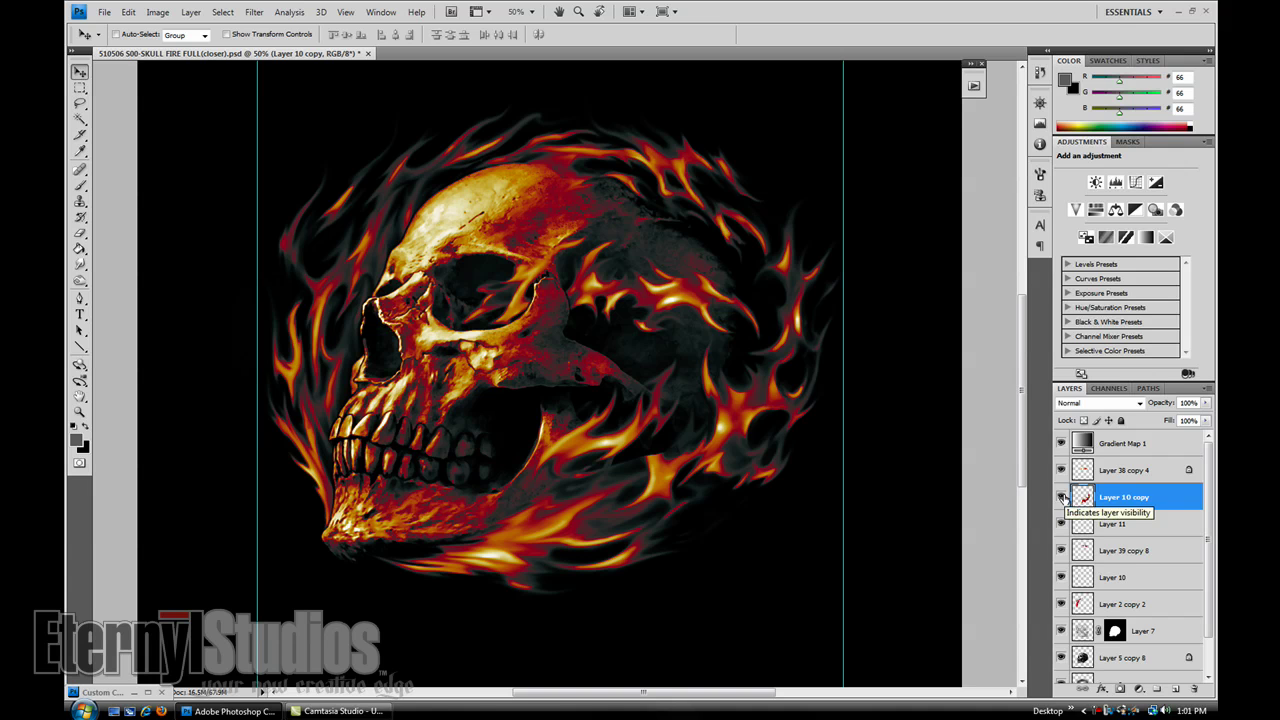
{"action": "left_click", "coordinate": [1061, 497]}
{"action": "left_click", "coordinate": [1061, 497]}
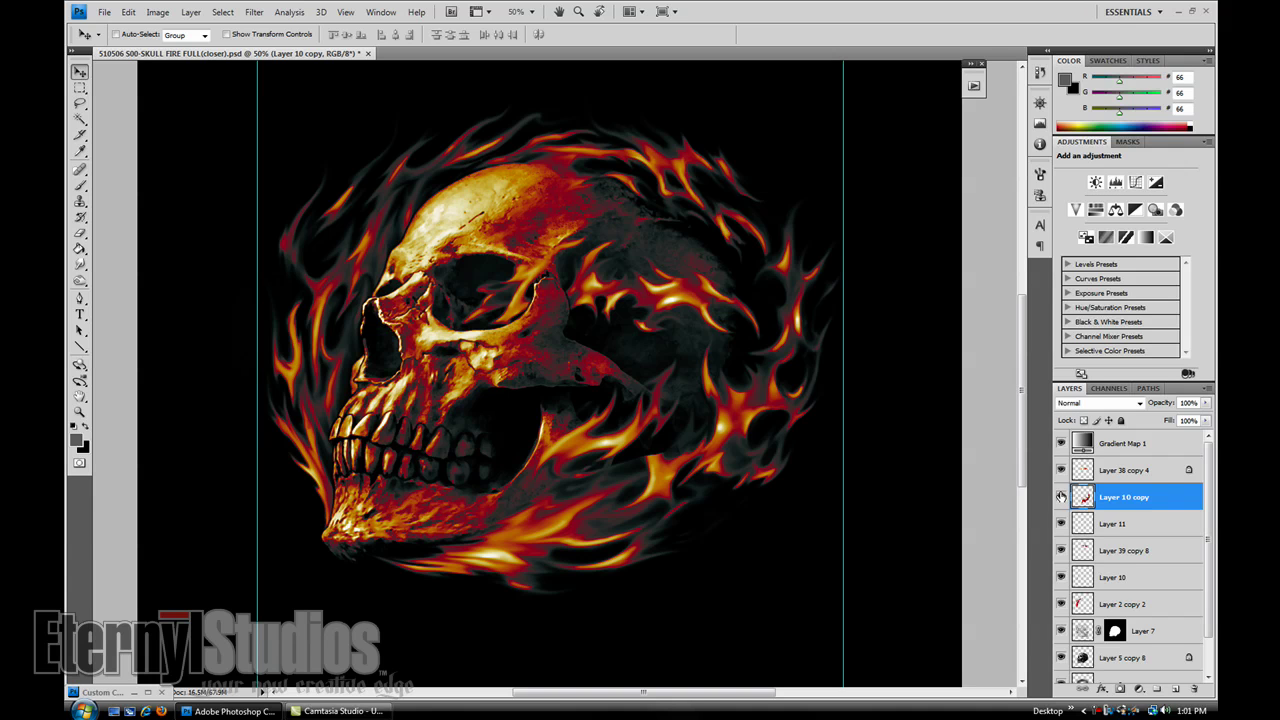
{"action": "left_click", "coordinate": [1061, 443]}
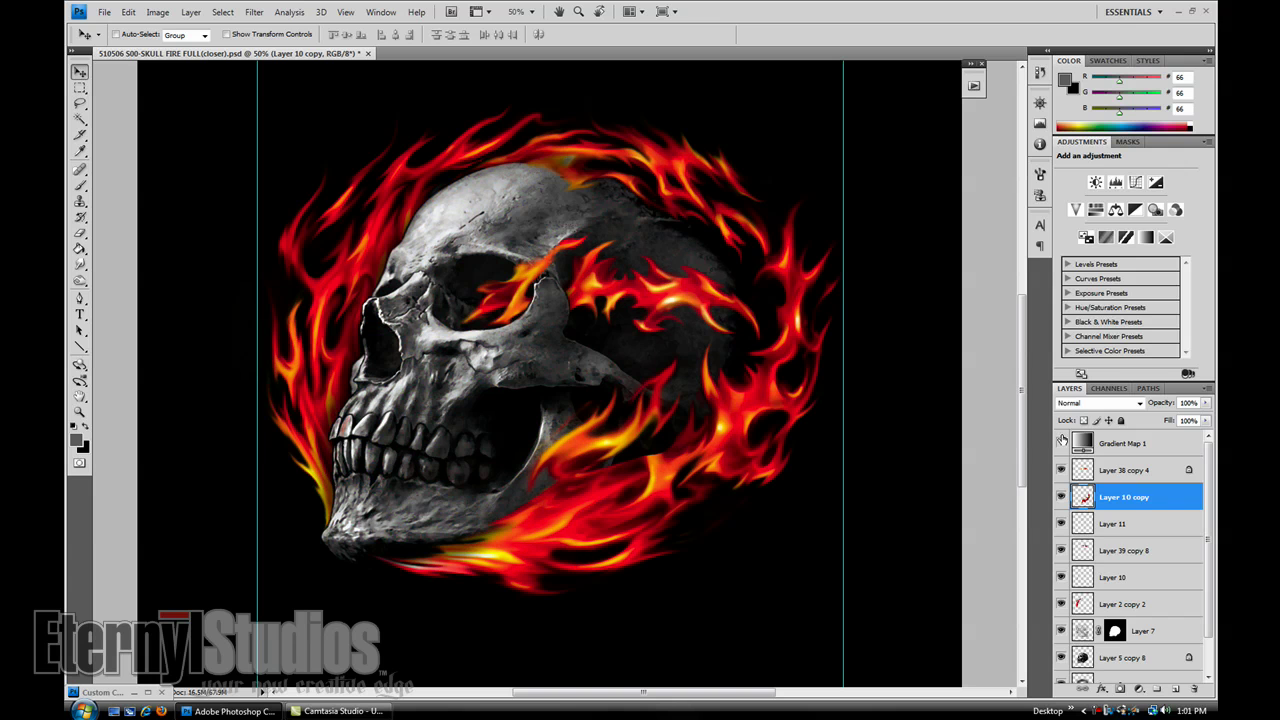
{"action": "left_click", "coordinate": [1061, 443]}
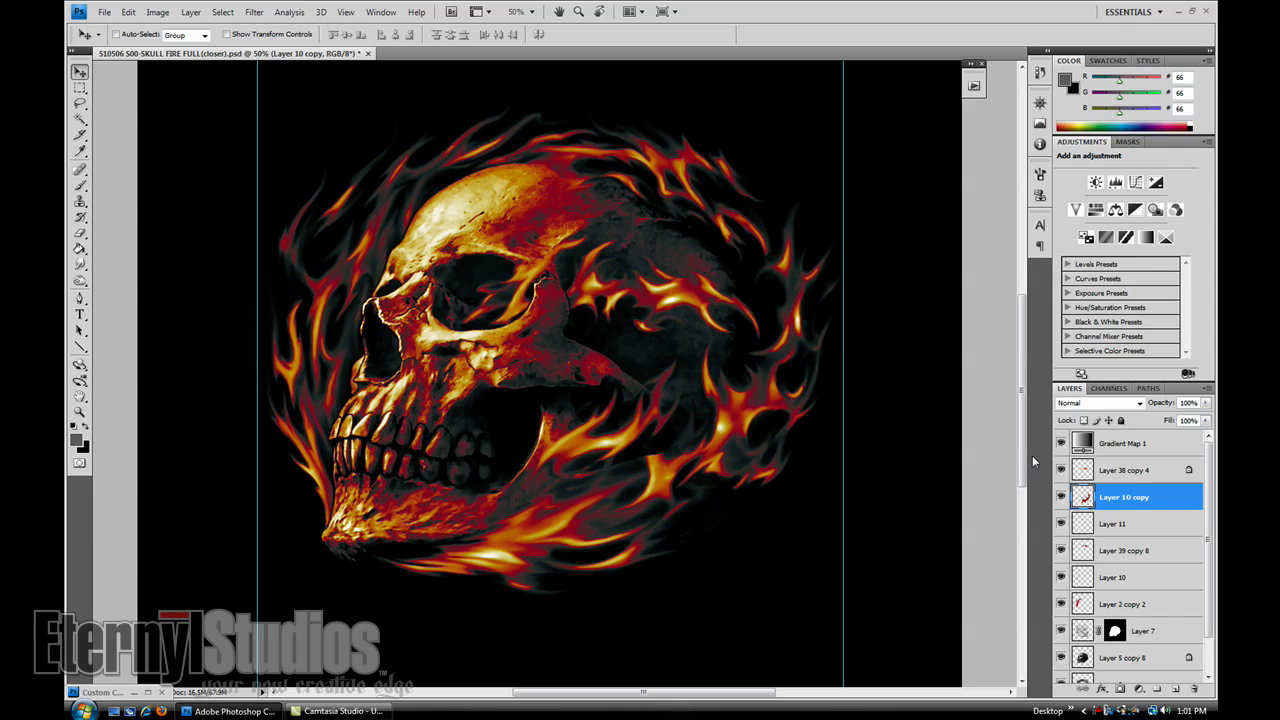
{"action": "left_click", "coordinate": [158, 12]}
{"action": "mouse_move", "coordinate": [173, 50]}
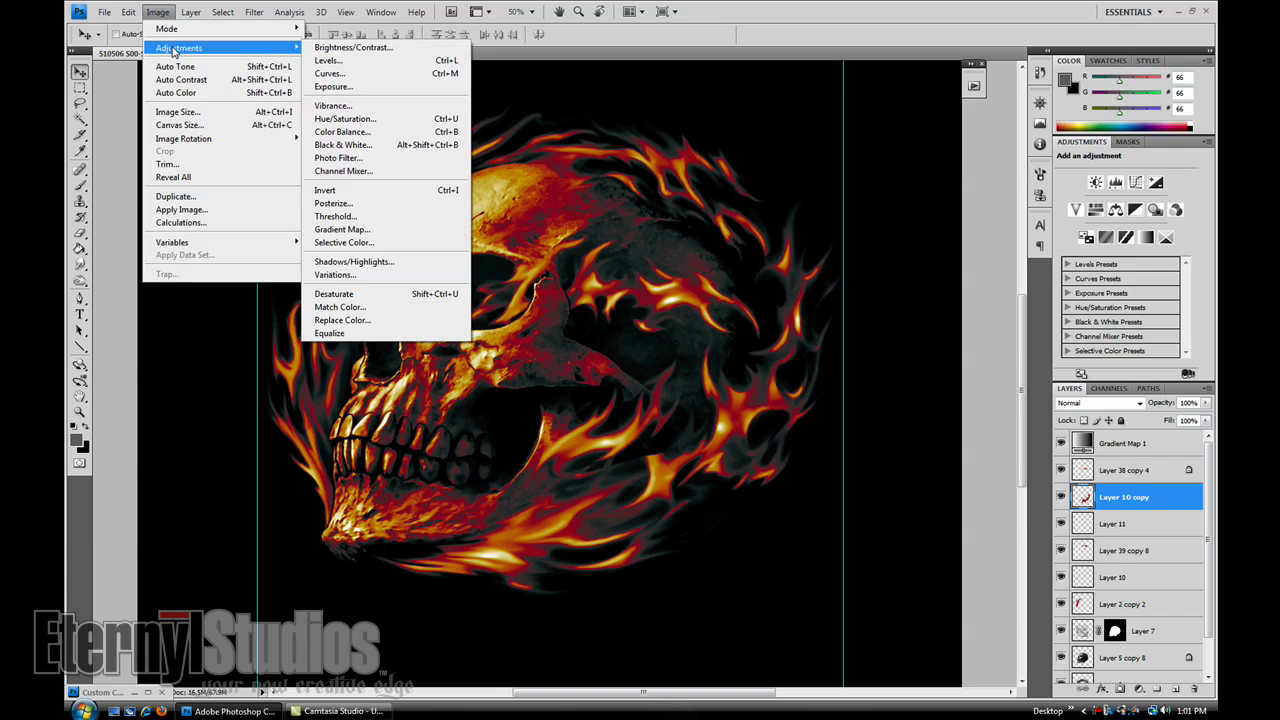
{"action": "left_click", "coordinate": [342, 171]}
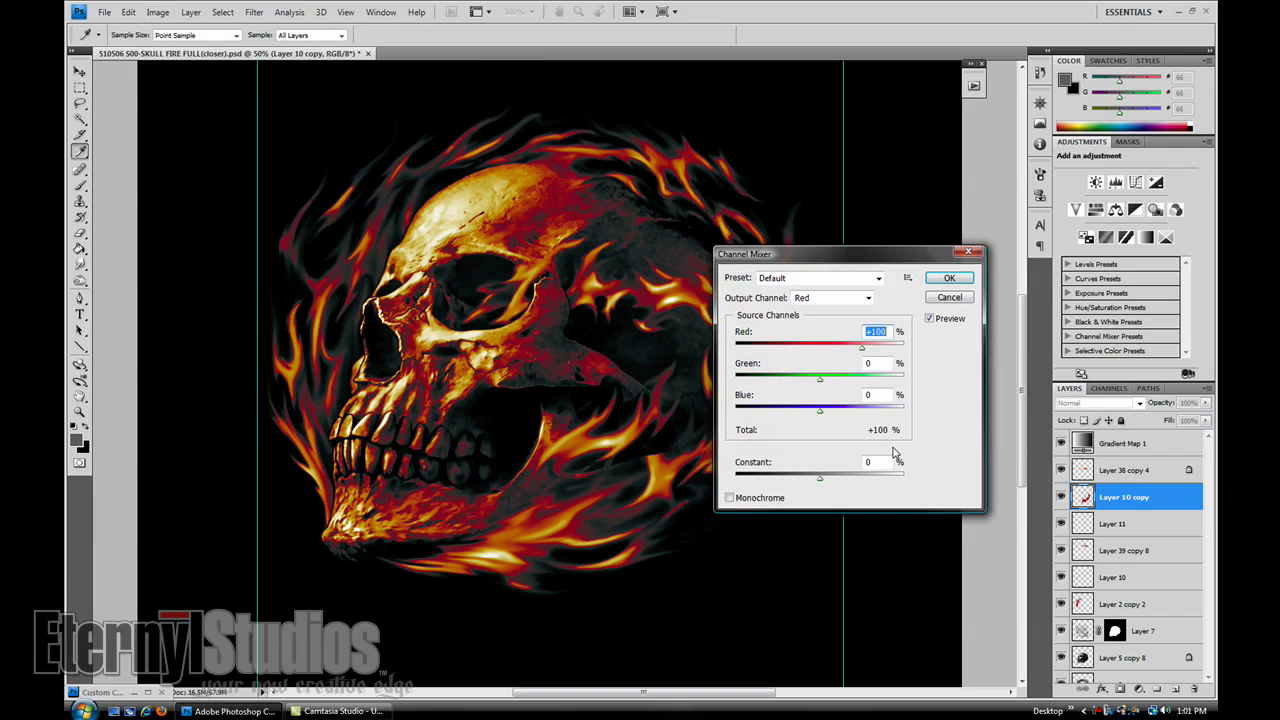
{"action": "left_click_drag", "start_coordinate": [787, 246], "coordinate": [809, 112]}
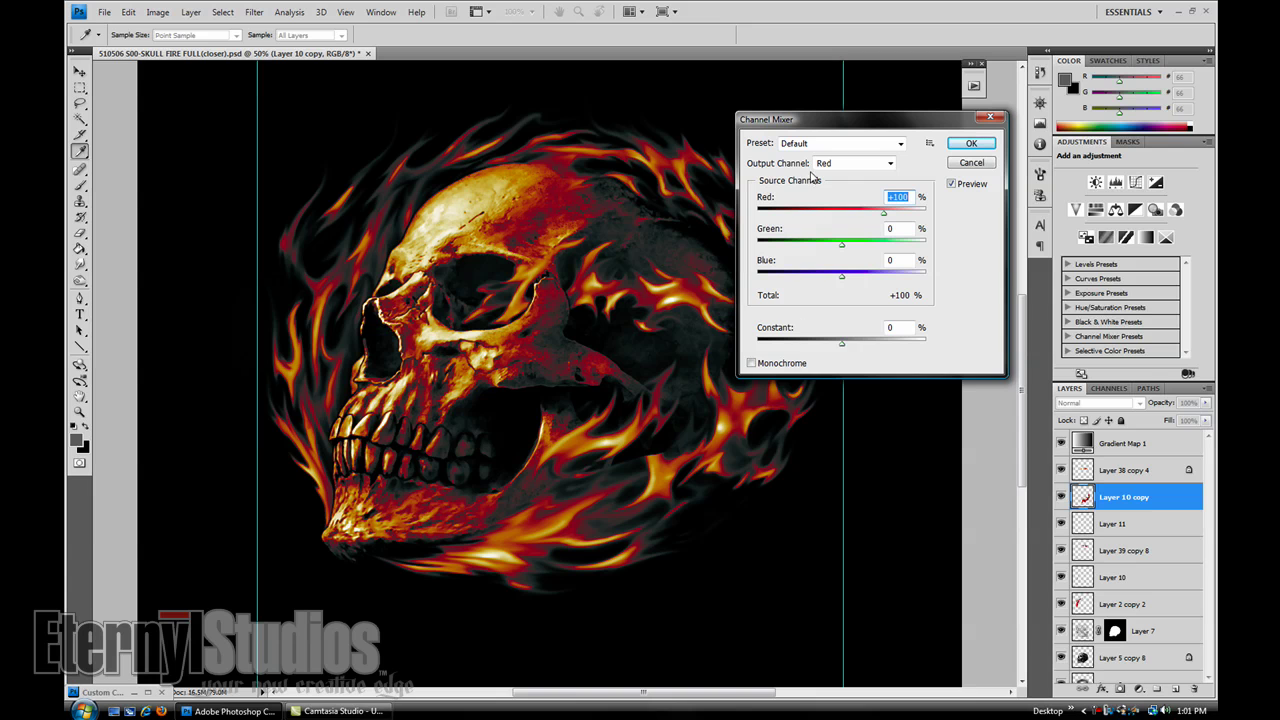
{"action": "left_click_drag", "start_coordinate": [806, 127], "coordinate": [809, 130]}
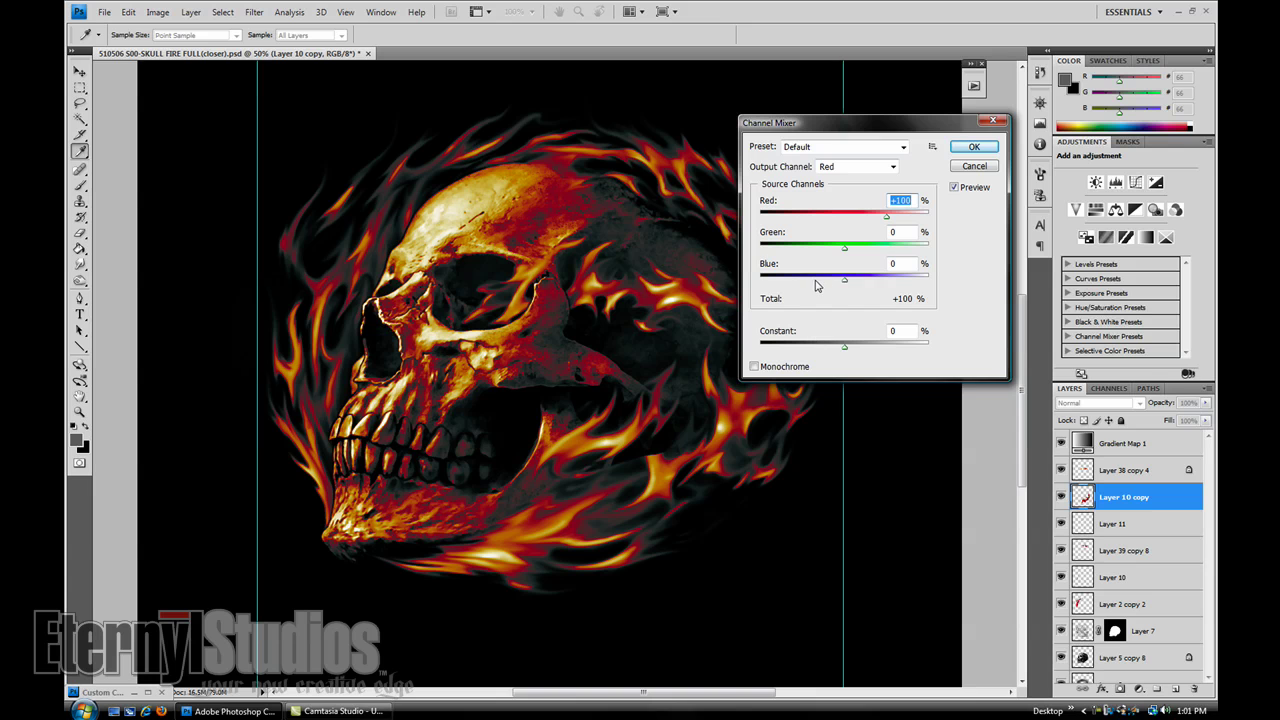
{"action": "left_click", "coordinate": [990, 122]}
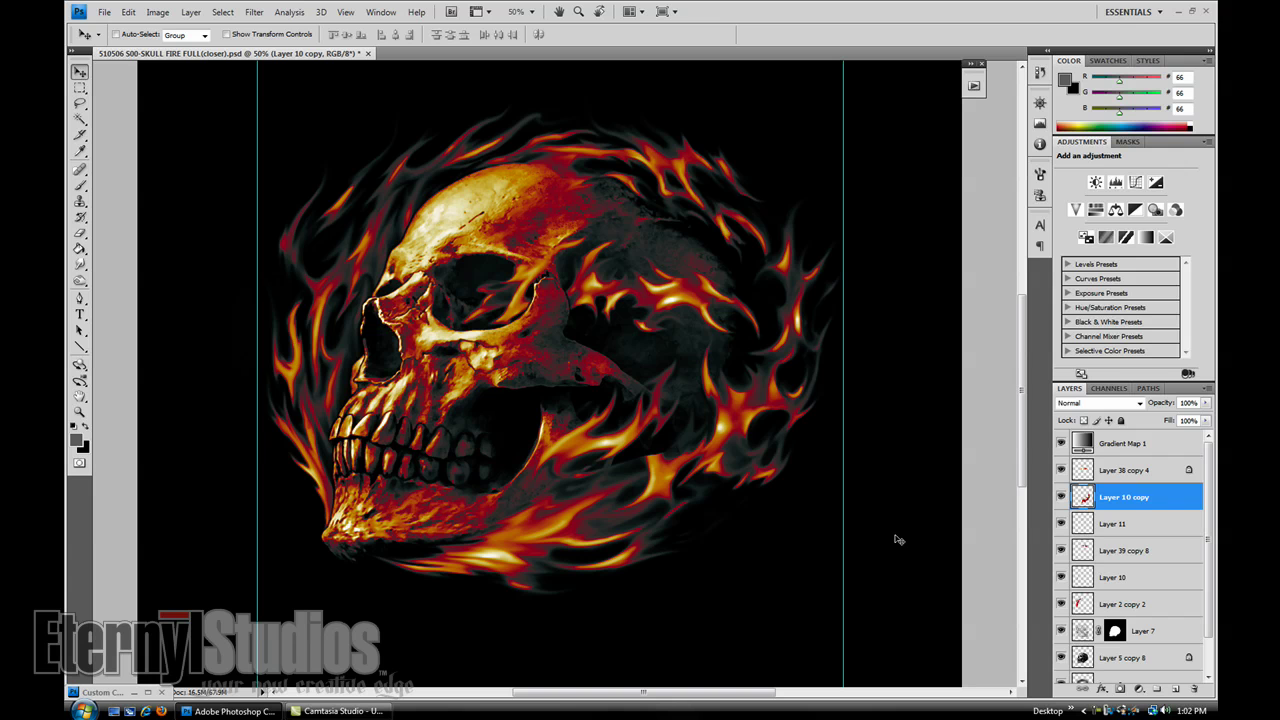
Compare the whole artwork with the close-up, then zoom to 66.7% and recentre the skull.
{"action": "key", "text": "ctrl+minus"}
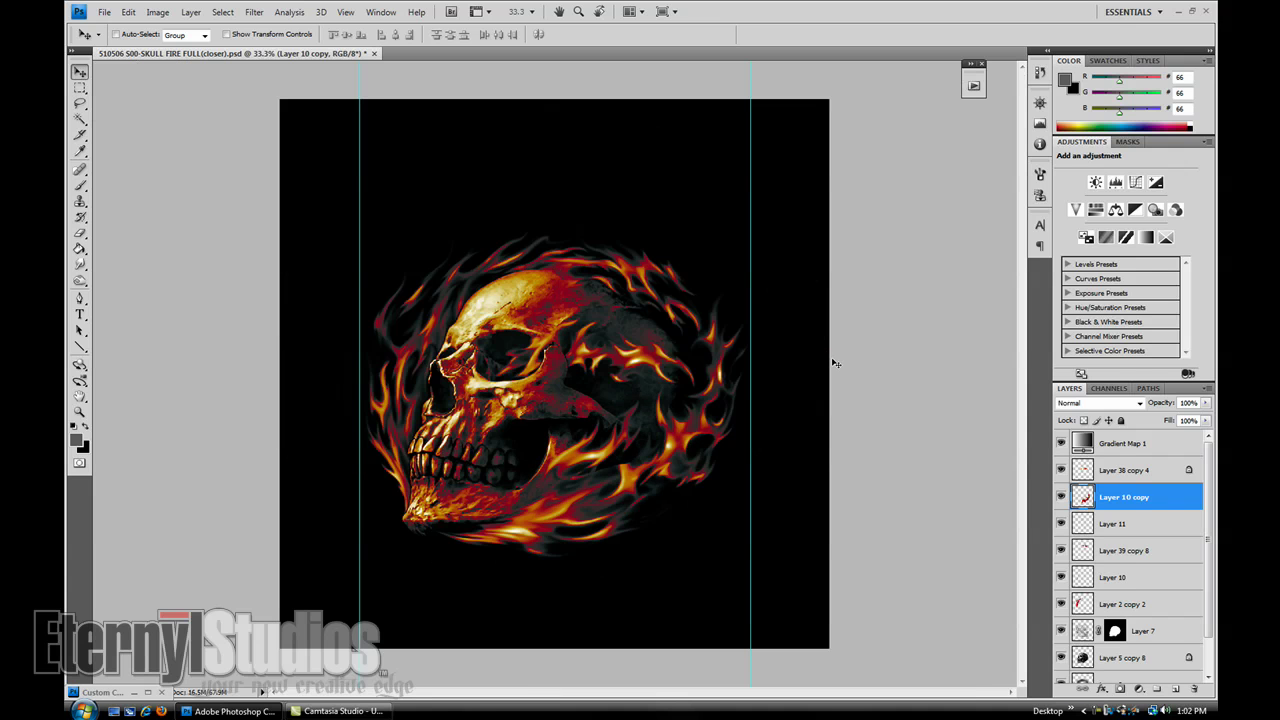
{"action": "key", "text": "ctrl+plus"}
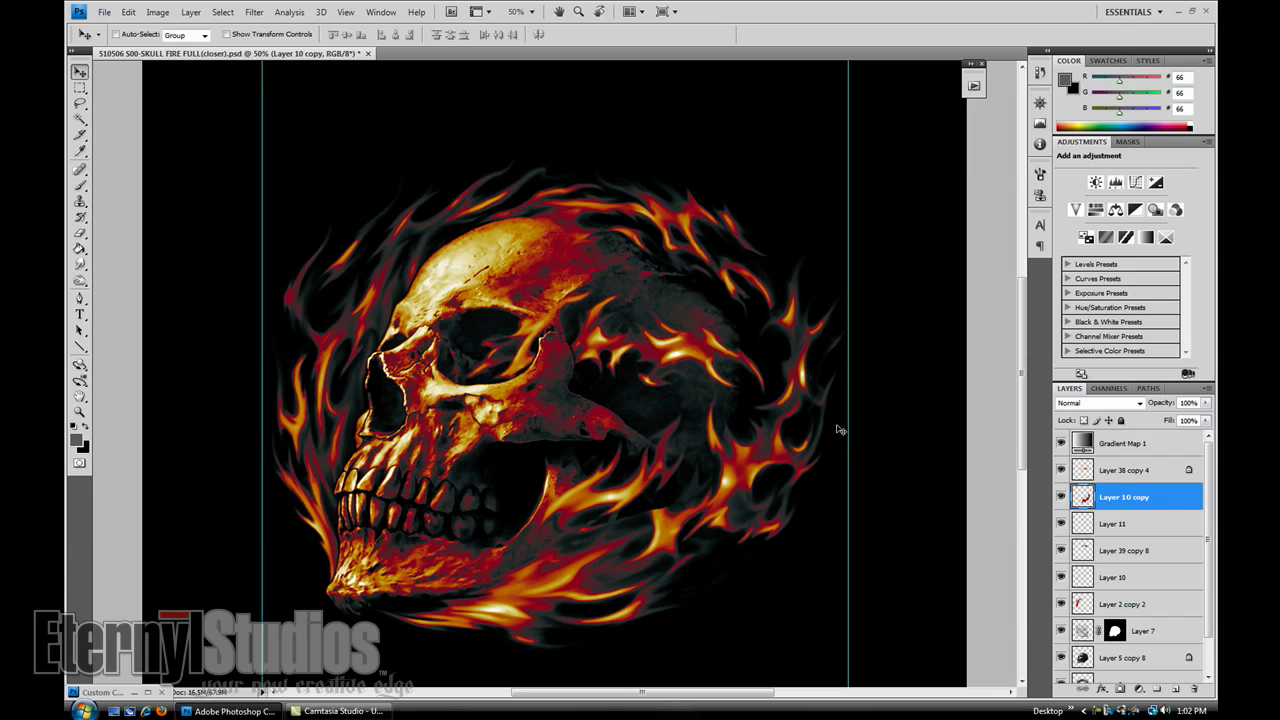
{"action": "key", "text": "ctrl+minus"}
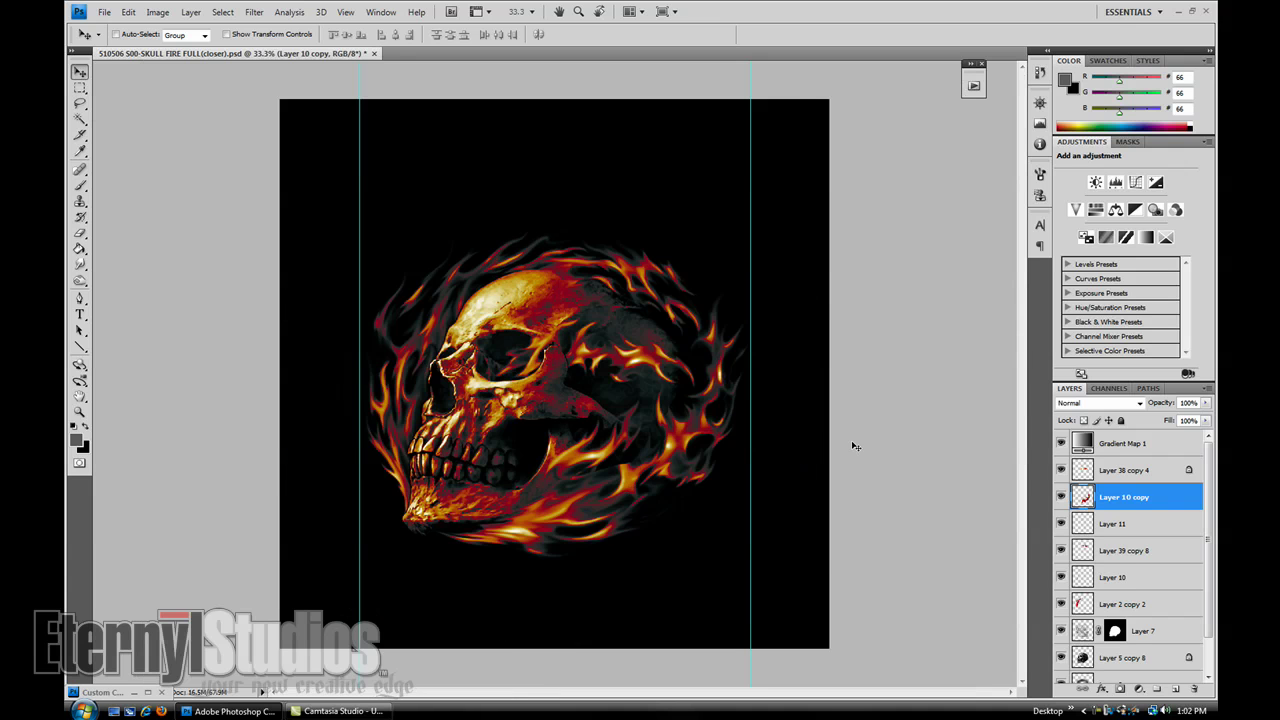
{"action": "key", "text": "ctrl+plus"}
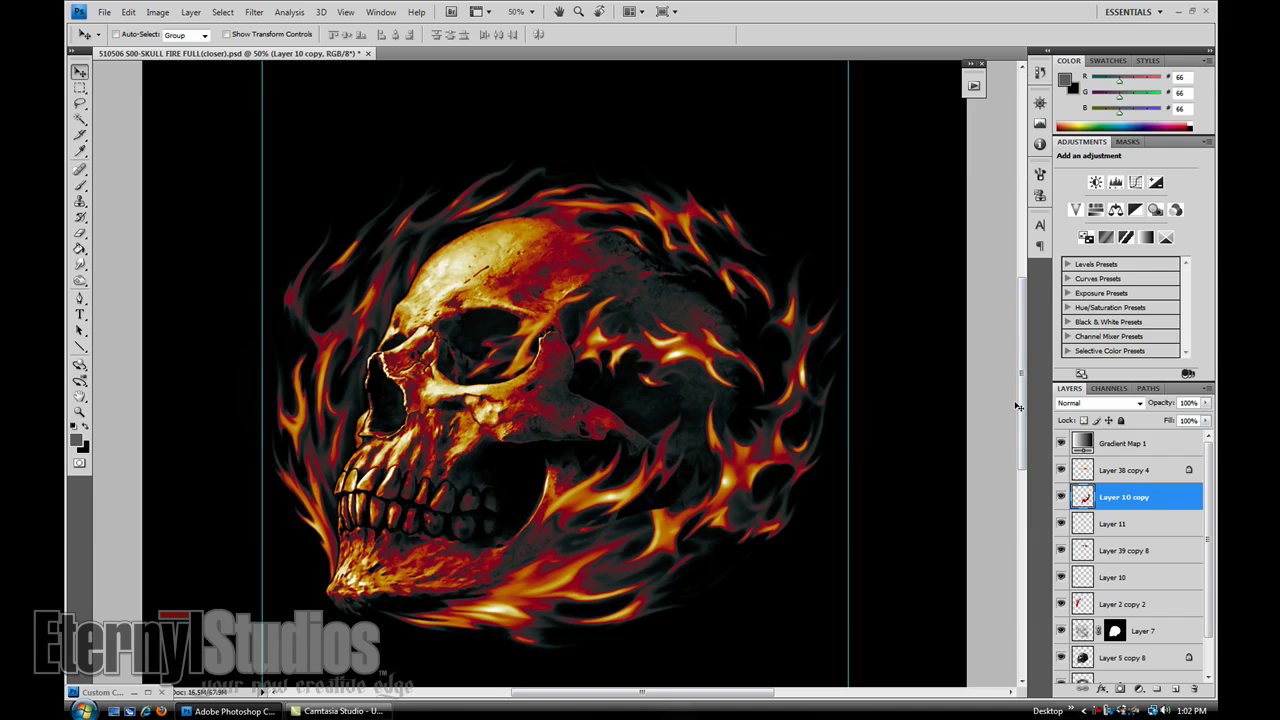
{"action": "key", "text": "ctrl+plus"}
{"action": "left_click_drag", "start_coordinate": [818, 537], "coordinate": [787, 489]}
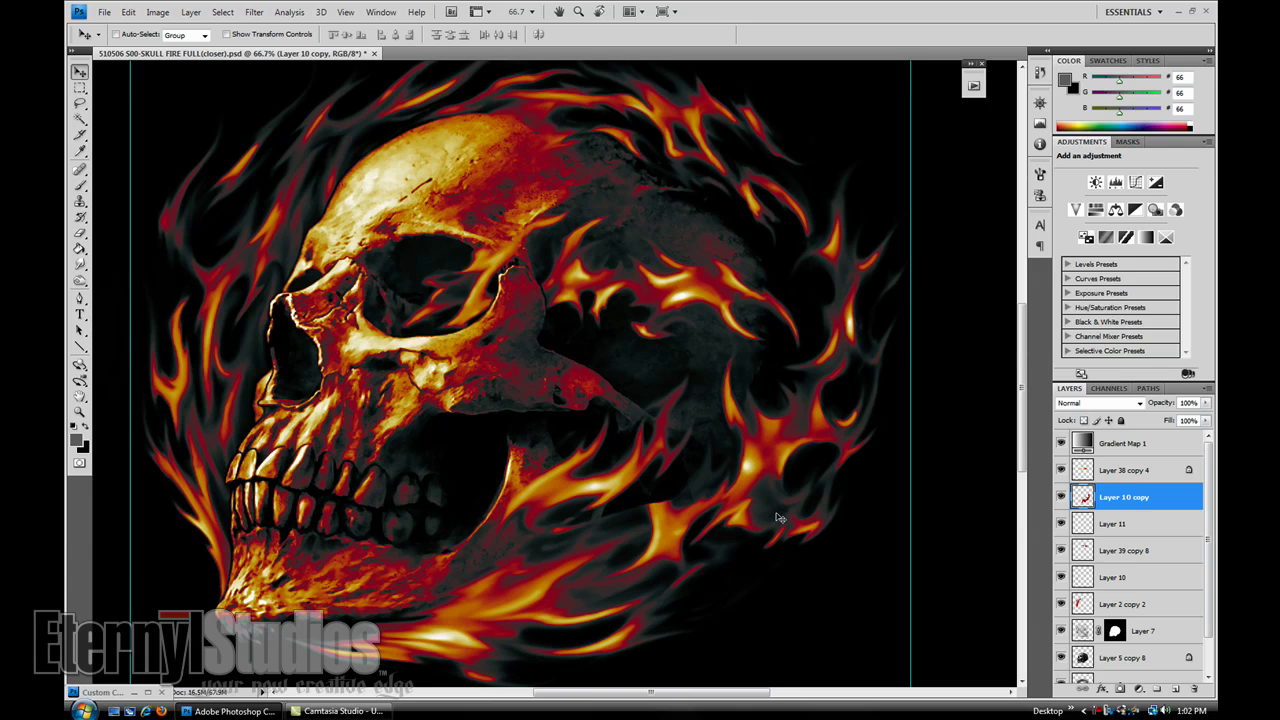
Zoom out to 33.3% and scroll the Layers panel down to the Background layer.
{"action": "key", "text": "ctrl+minus"}
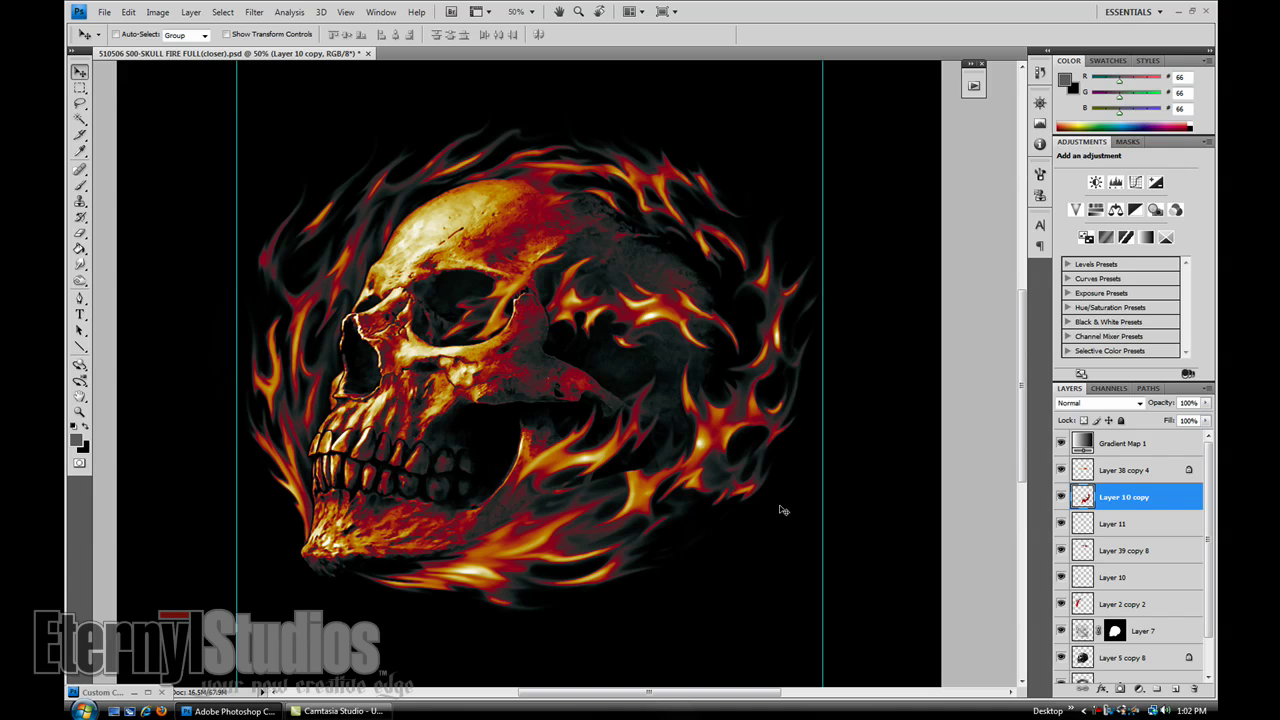
{"action": "scroll", "coordinate": [710, 520], "scroll_direction": "left", "scroll_amount": 3}
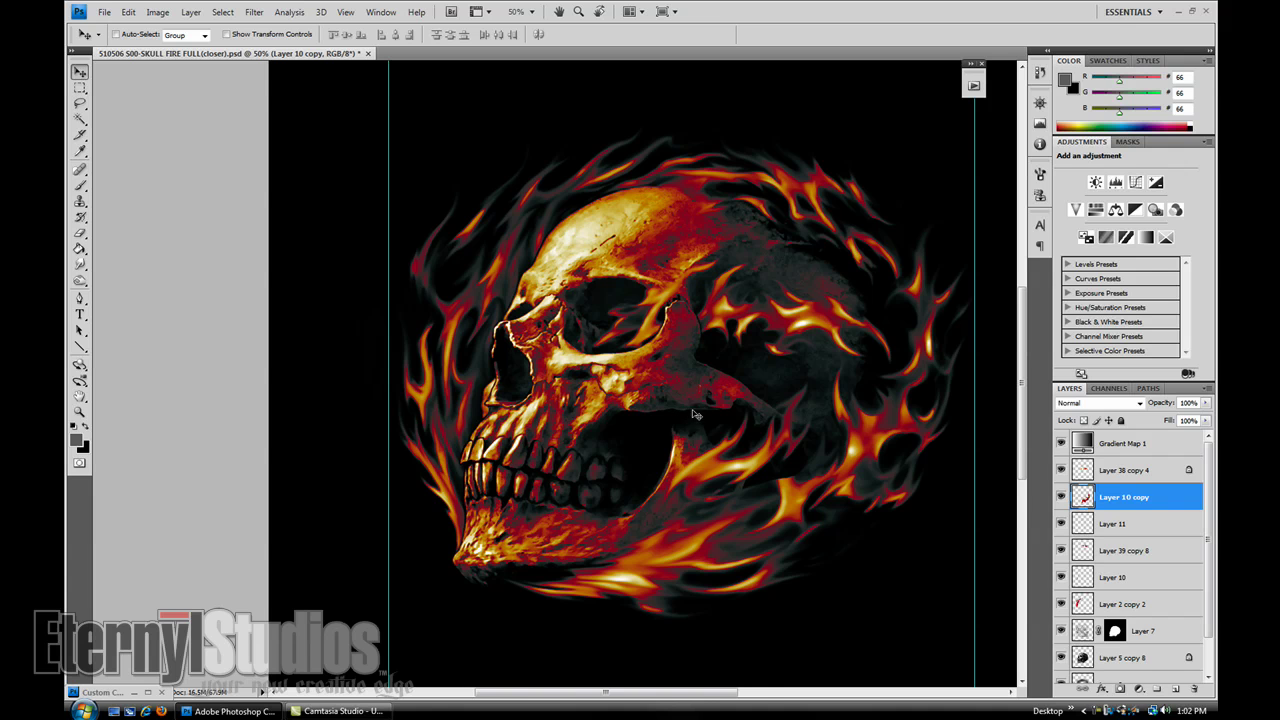
{"action": "scroll", "coordinate": [714, 398], "scroll_direction": "right", "scroll_amount": 2}
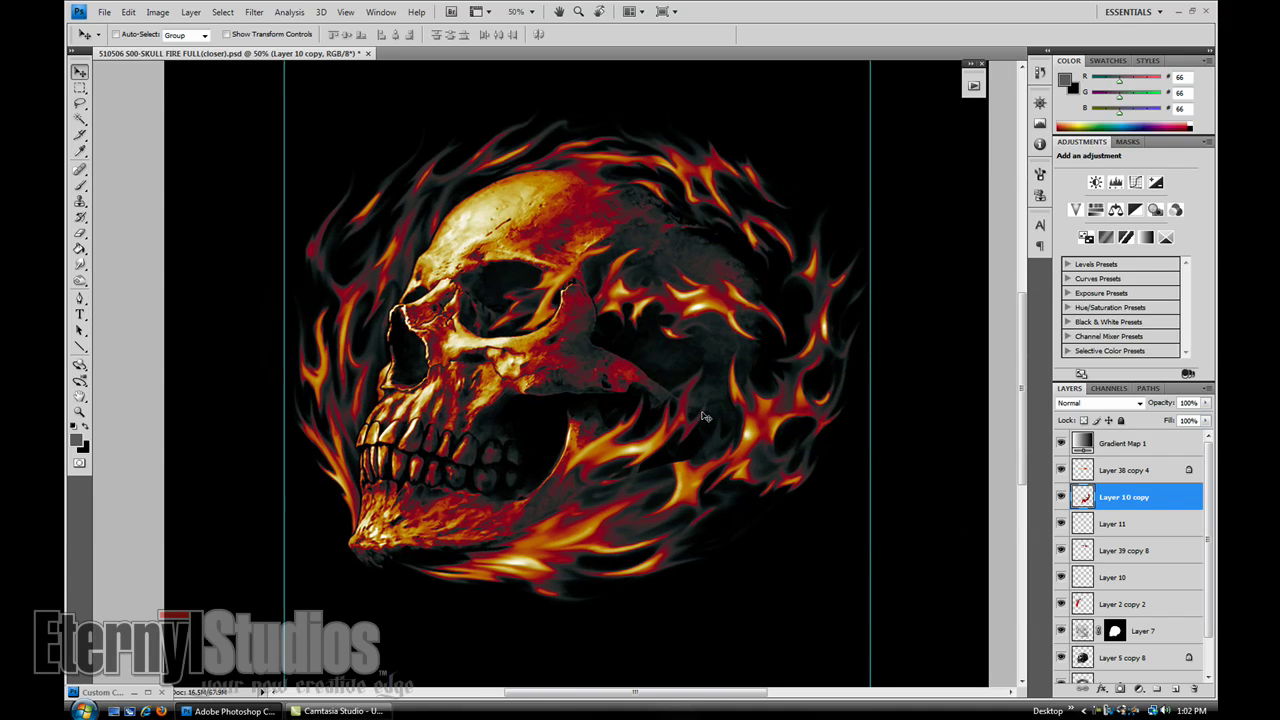
{"action": "scroll", "coordinate": [705, 412], "scroll_direction": "down", "scroll_amount": 1}
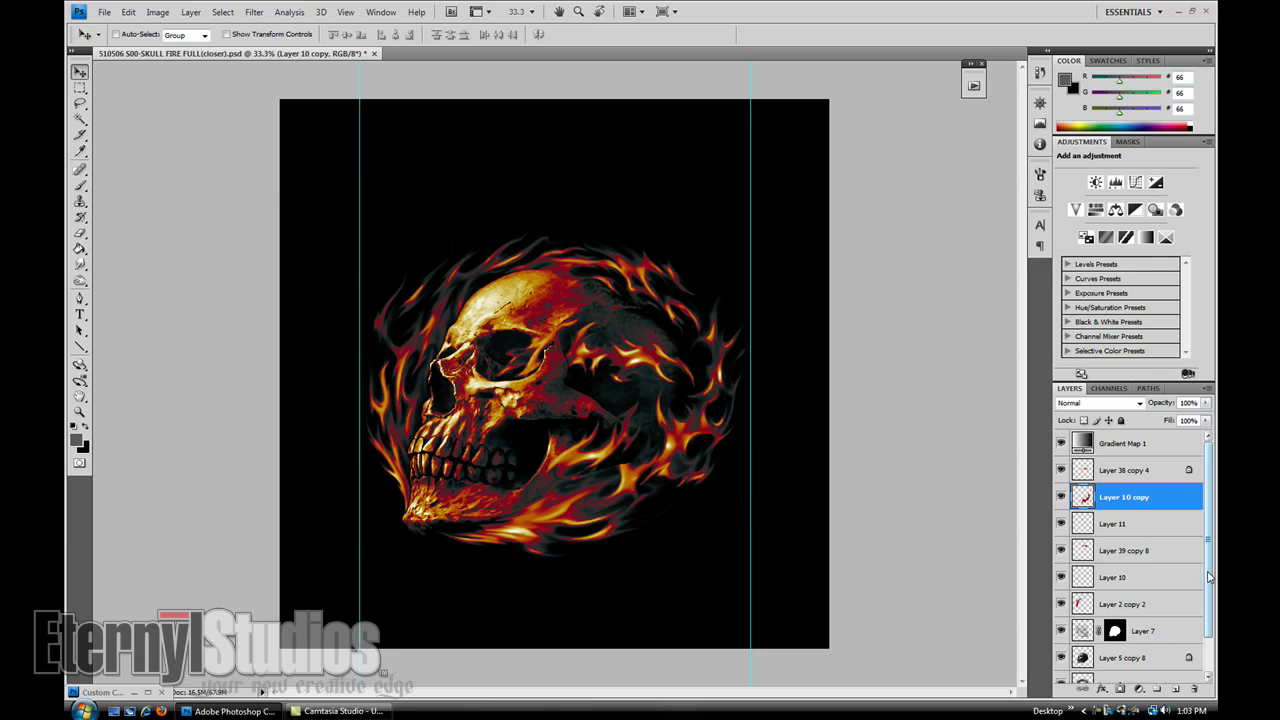
{"action": "scroll", "coordinate": [1210, 577], "scroll_direction": "down", "scroll_amount": 2}
Invert the Background layer from black to white, then zoom to 50% and adjust the view.
{"action": "left_click", "coordinate": [1166, 668]}
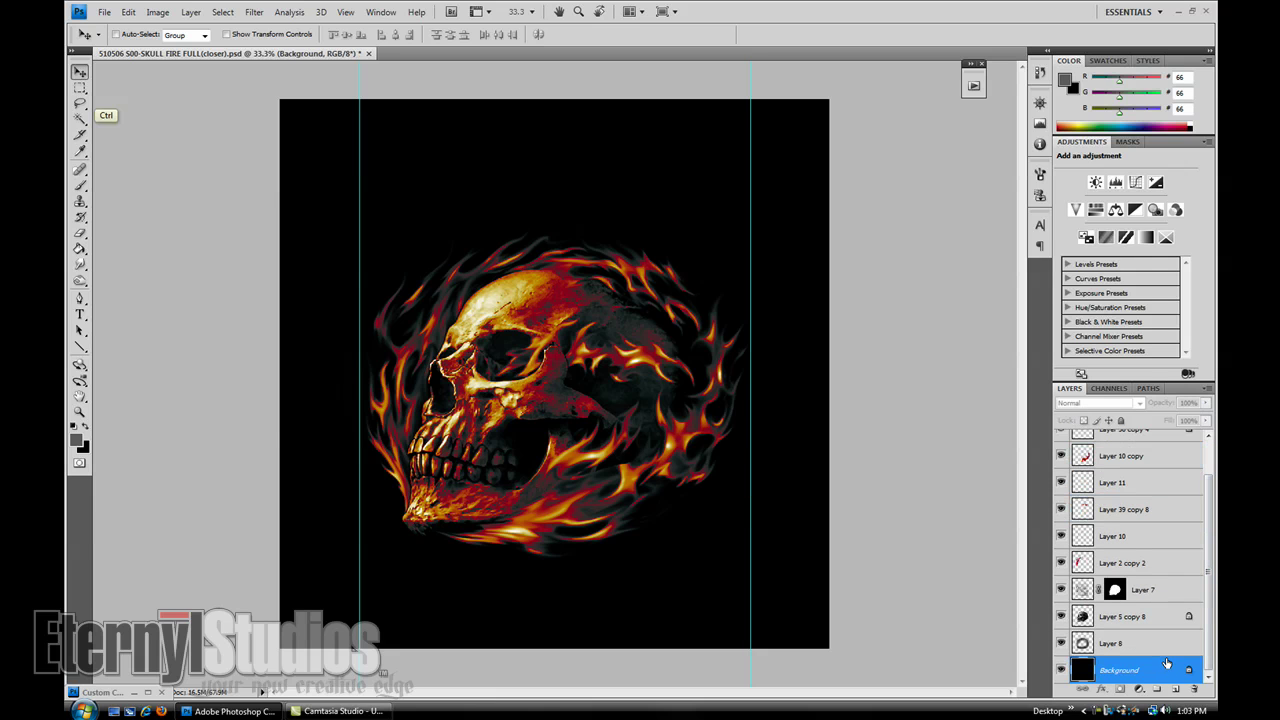
{"action": "key", "text": "ctrl+i"}
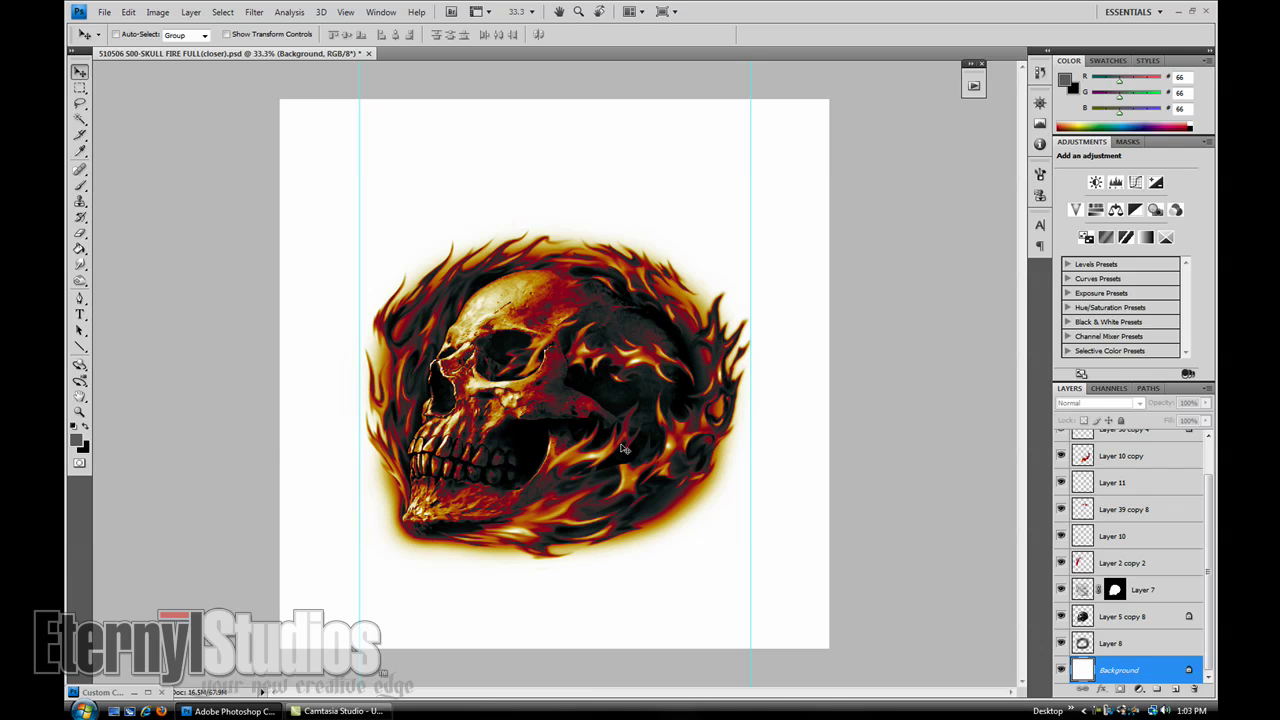
{"action": "key", "text": "ctrl+plus"}
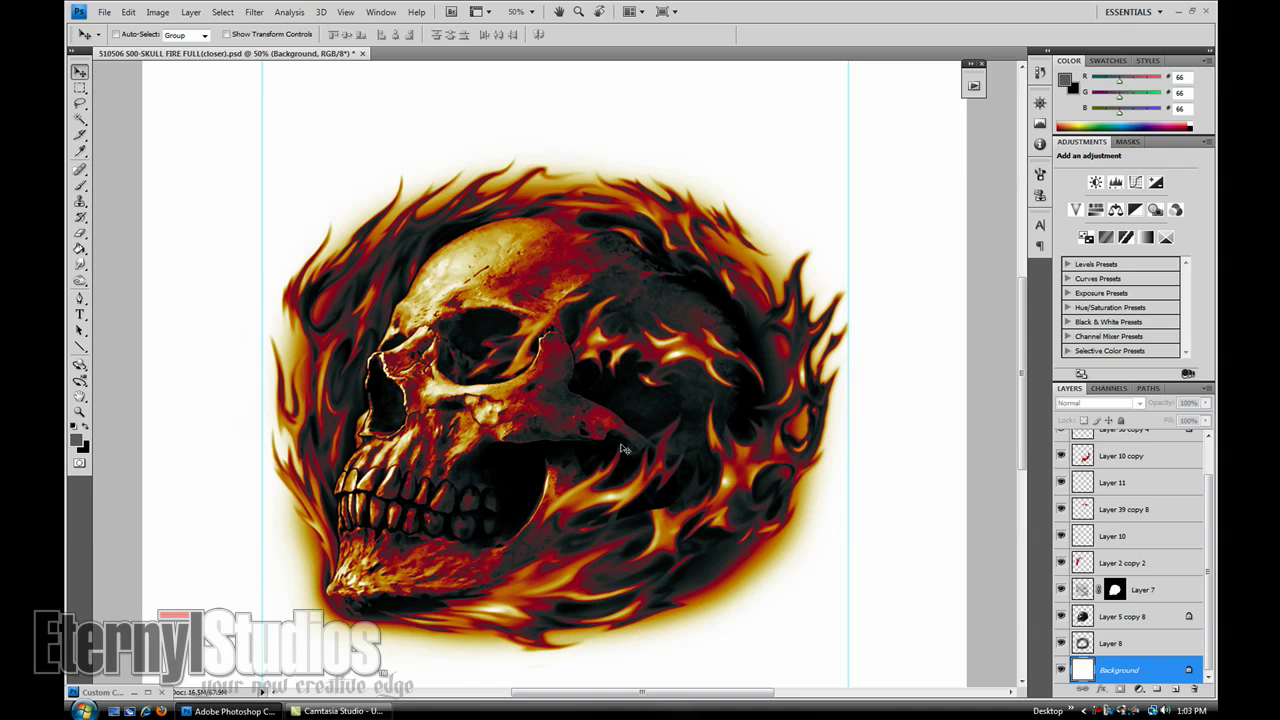
{"action": "left_click_drag", "start_coordinate": [1022, 376], "coordinate": [1026, 374]}
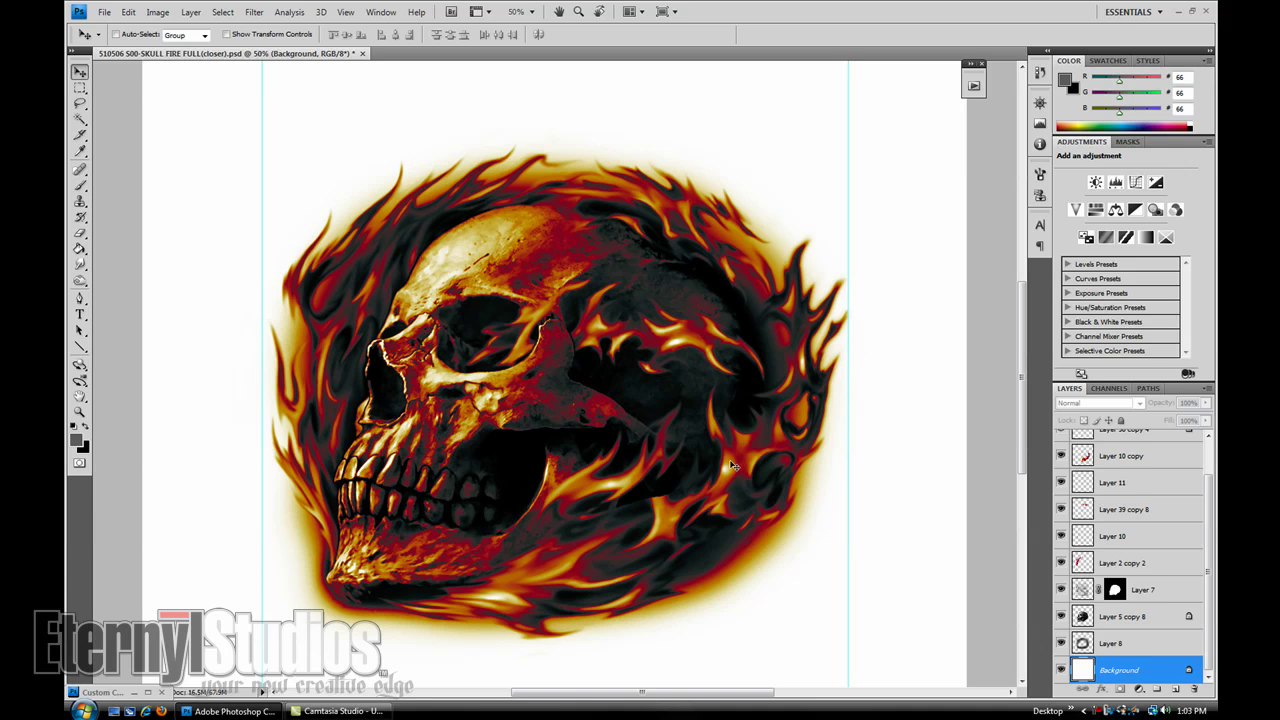
{"action": "mouse_move", "coordinate": [1021, 462]}
{"action": "left_mouse_down"}
{"action": "mouse_move", "coordinate": [1024, 475]}
{"action": "mouse_move", "coordinate": [1022, 455]}
{"action": "left_mouse_up"}
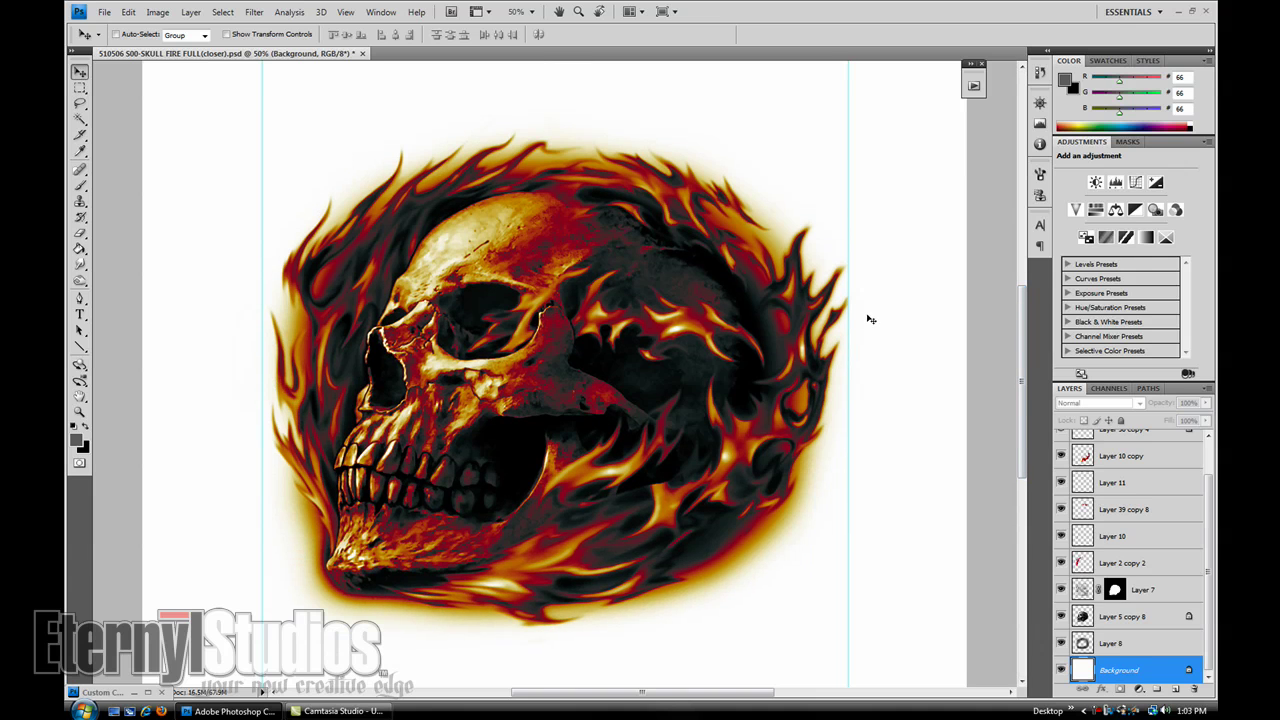